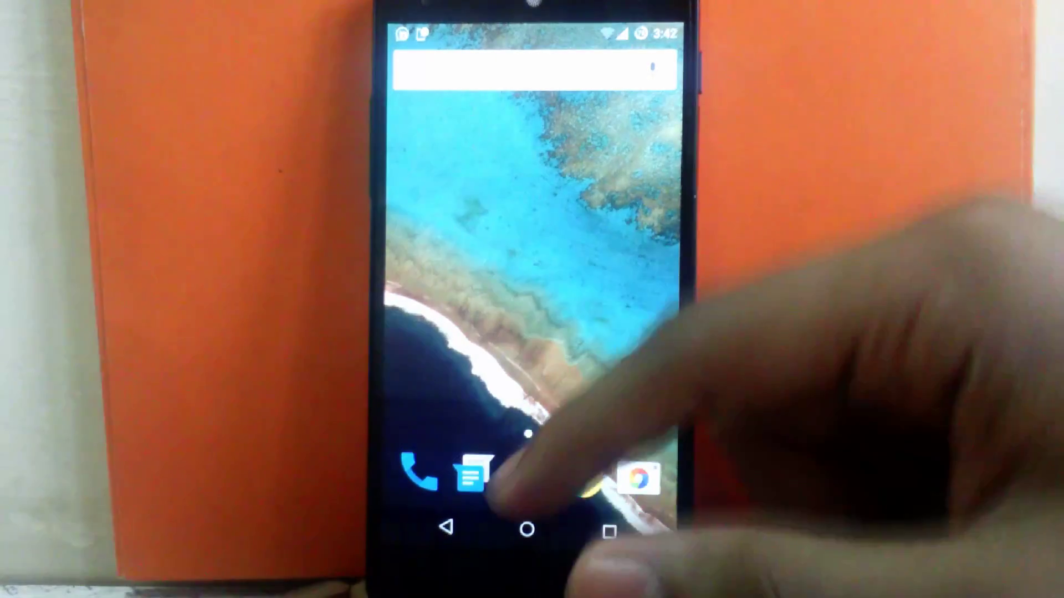
- Launch AcDisplay from the app drawer and send a test notification
left_click(528, 474)
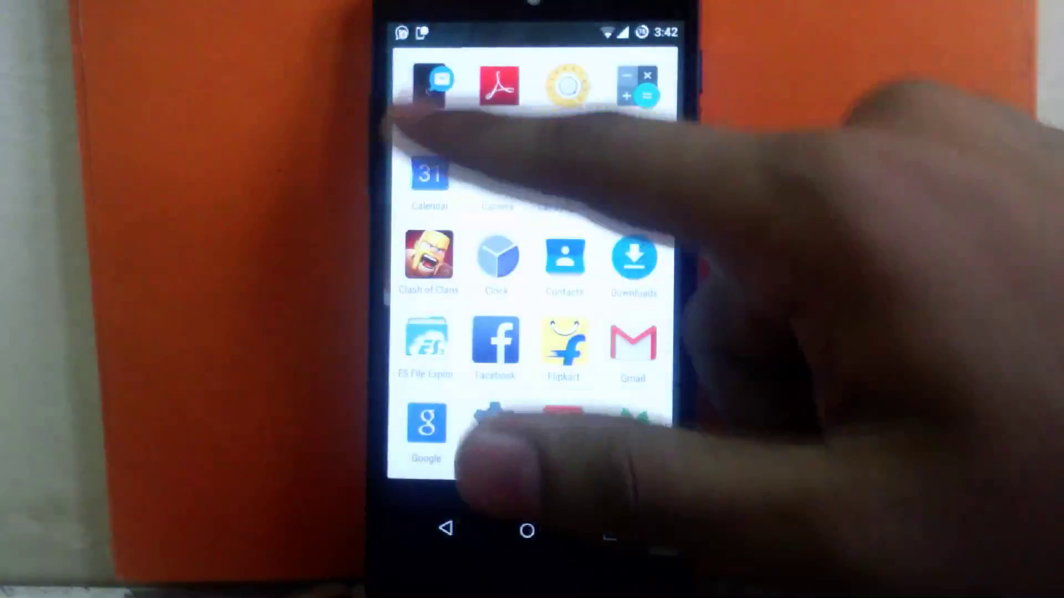
left_click(428, 83)
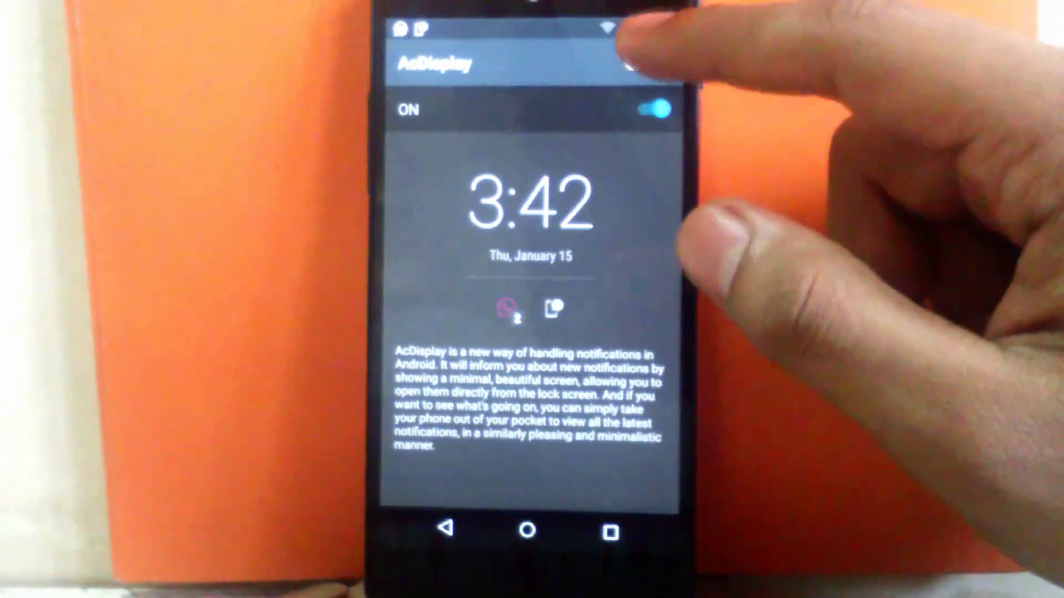
left_click(663, 64)
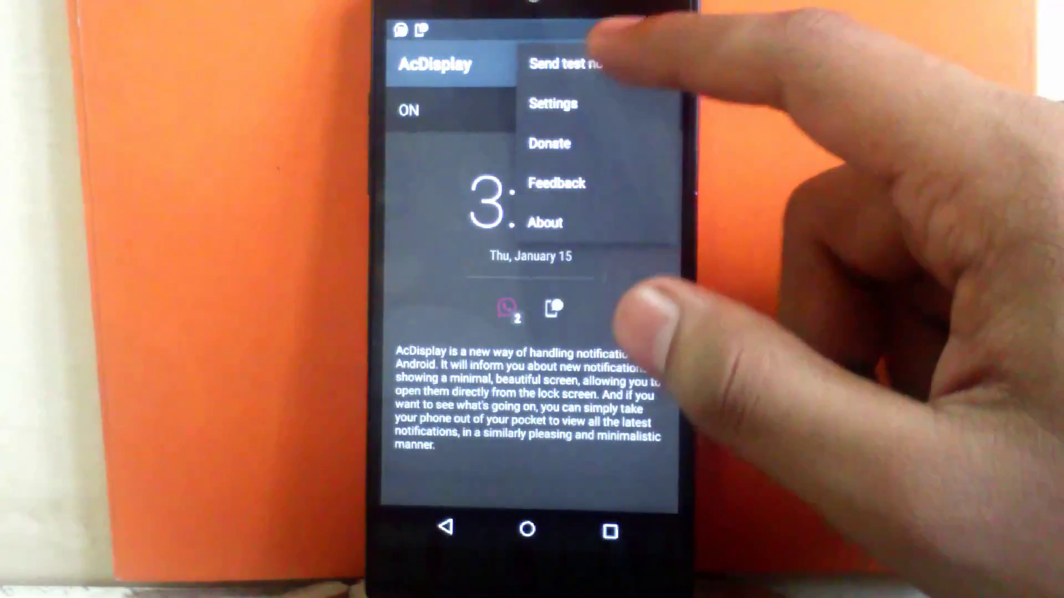
left_click(590, 64)
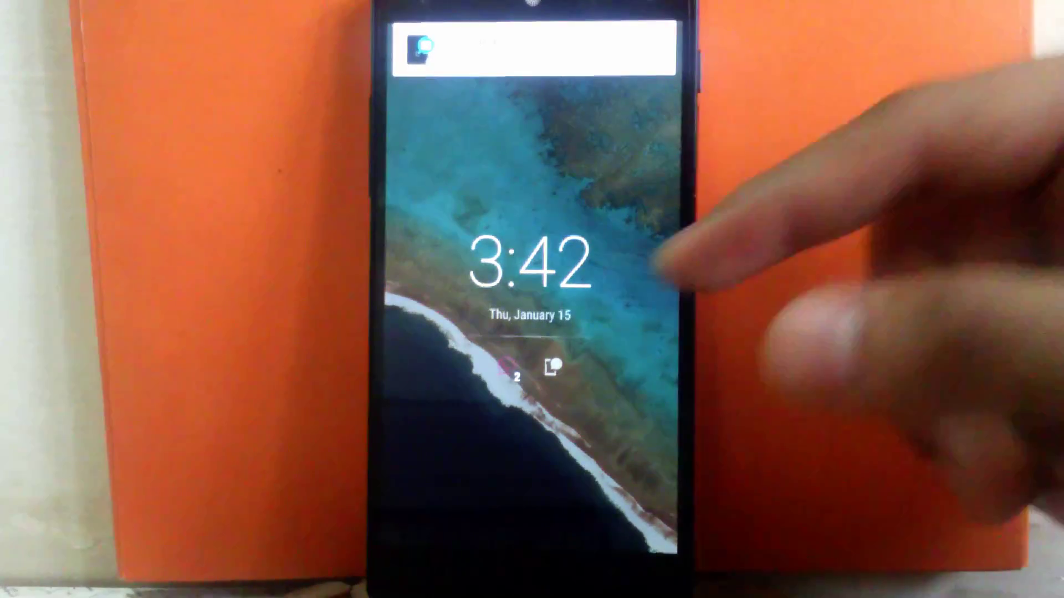
- View the test notification and the Facebook message on the lock screen, then unlock
left_click(507, 366)
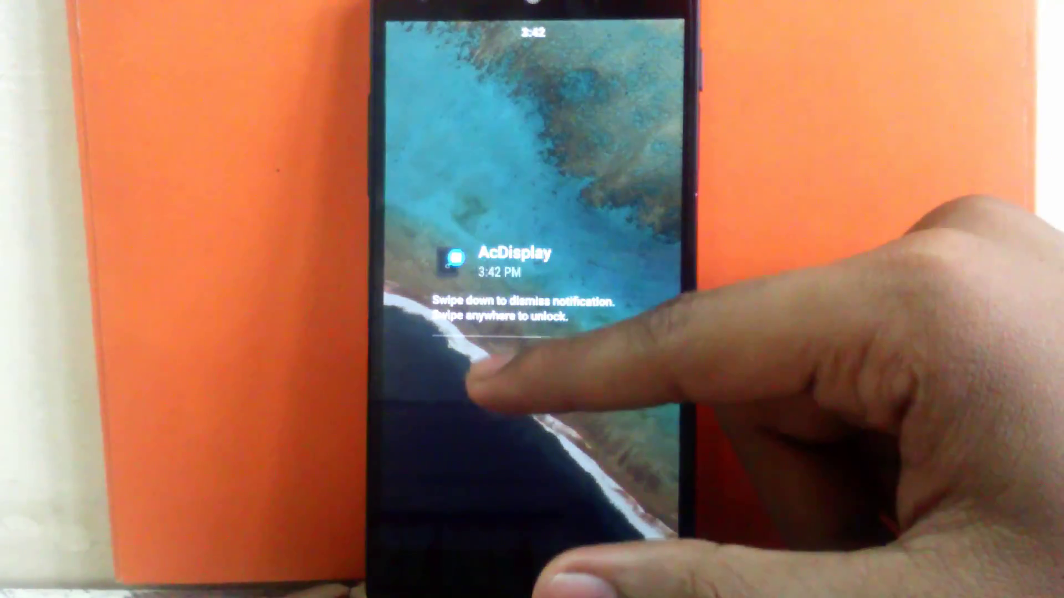
left_click_drag(508, 367, 490, 366)
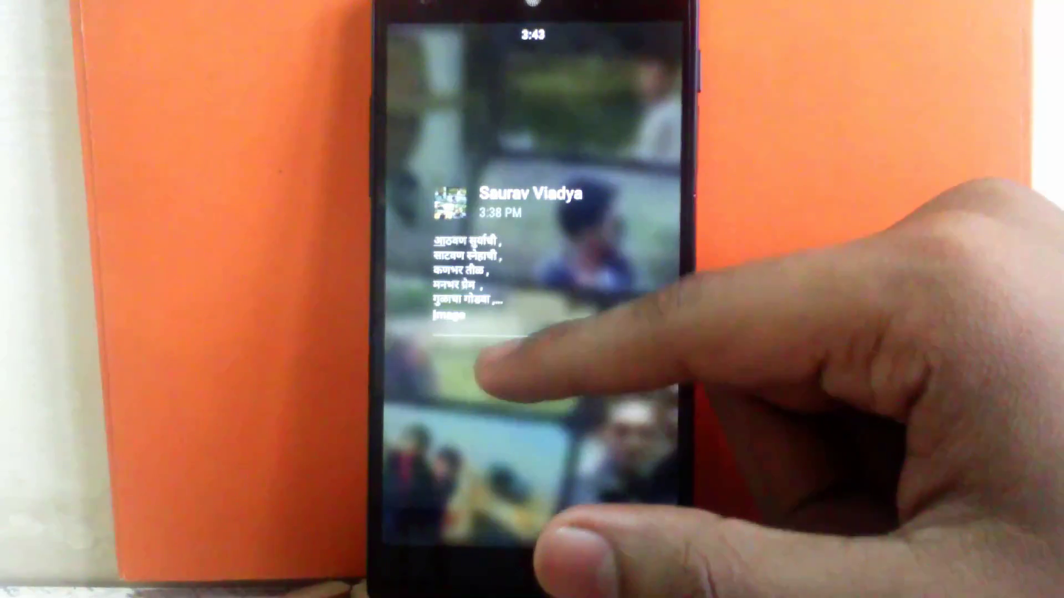
left_click(499, 371)
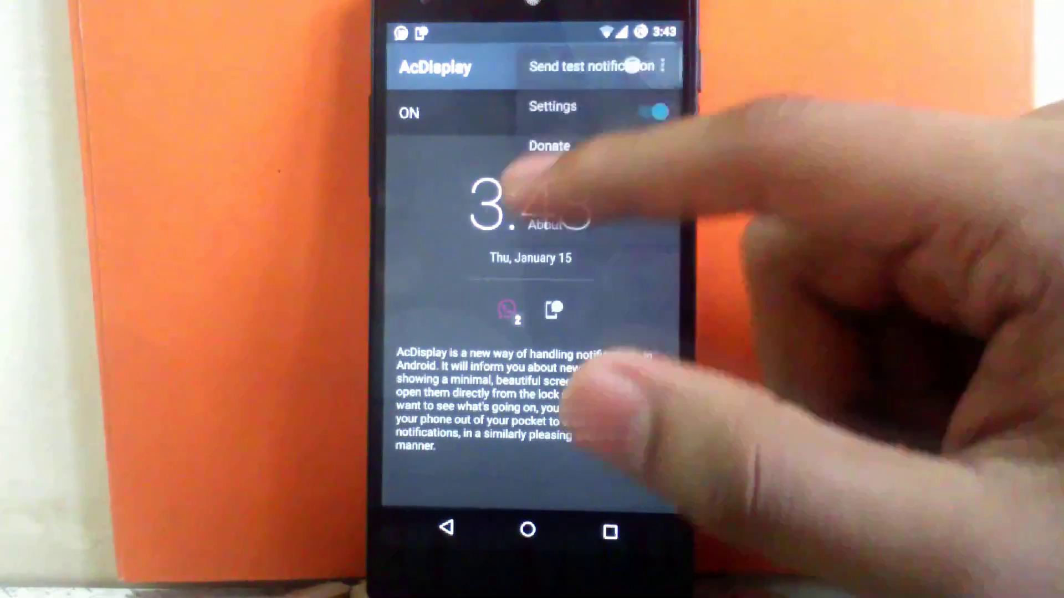
- Confirm Lockscreen is on in Settings, unlock its preview, and return to the settings list
left_click(553, 107)
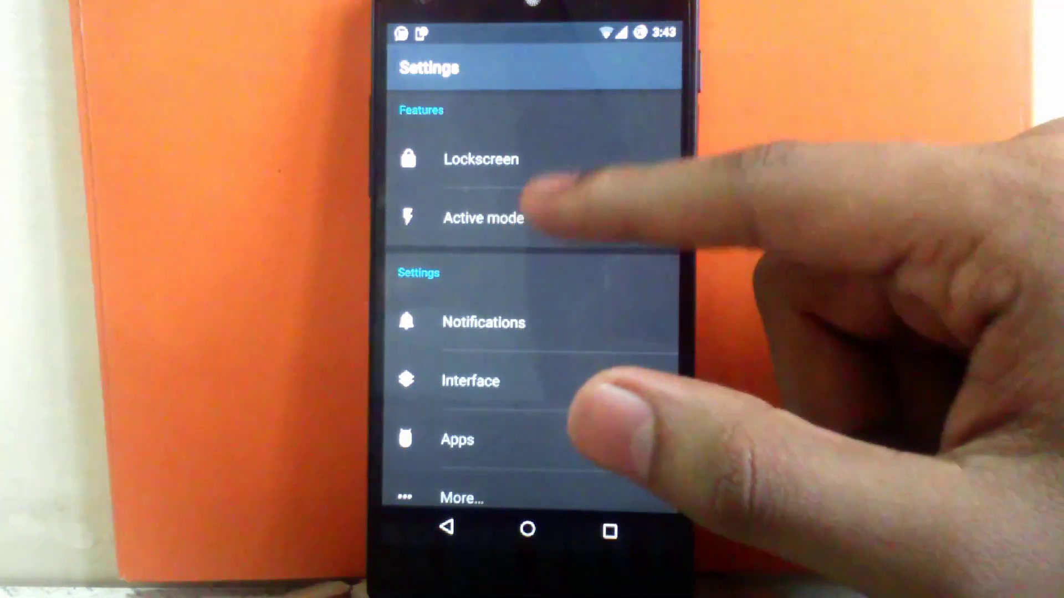
left_click(482, 159)
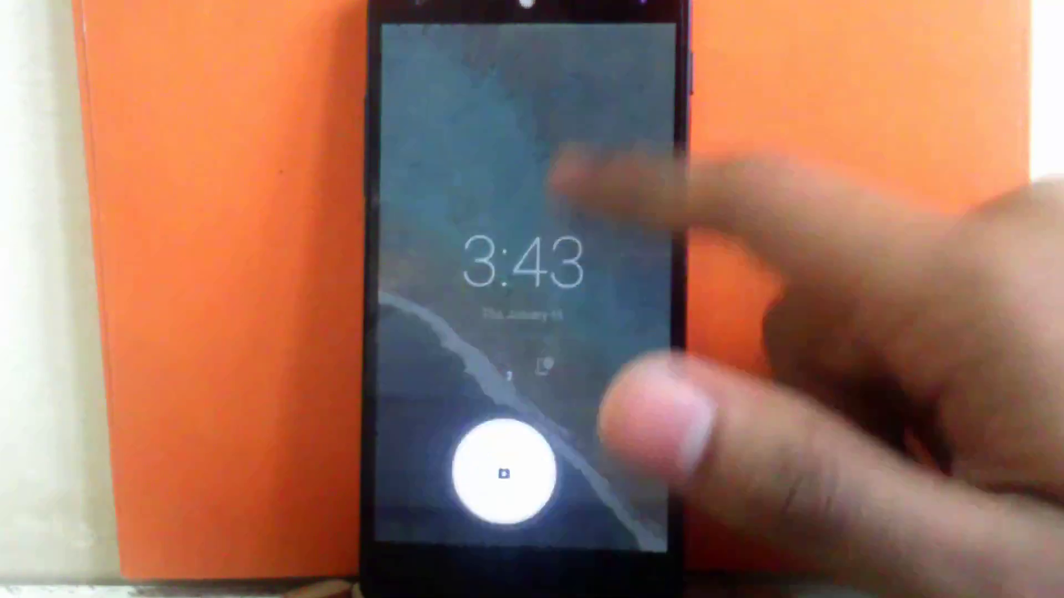
left_click_drag(504, 468, 515, 233)
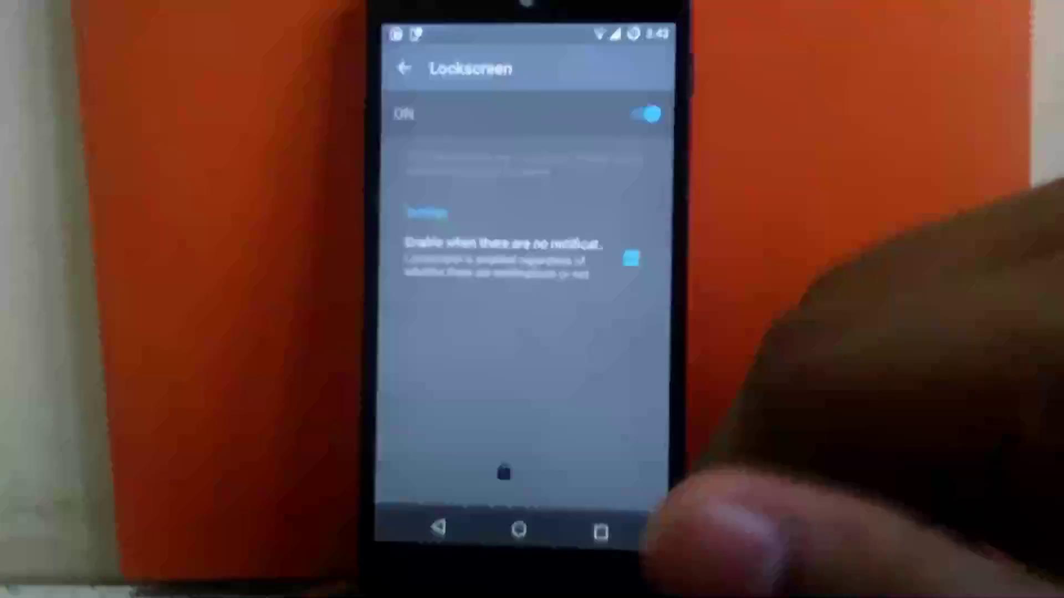
left_click(438, 525)
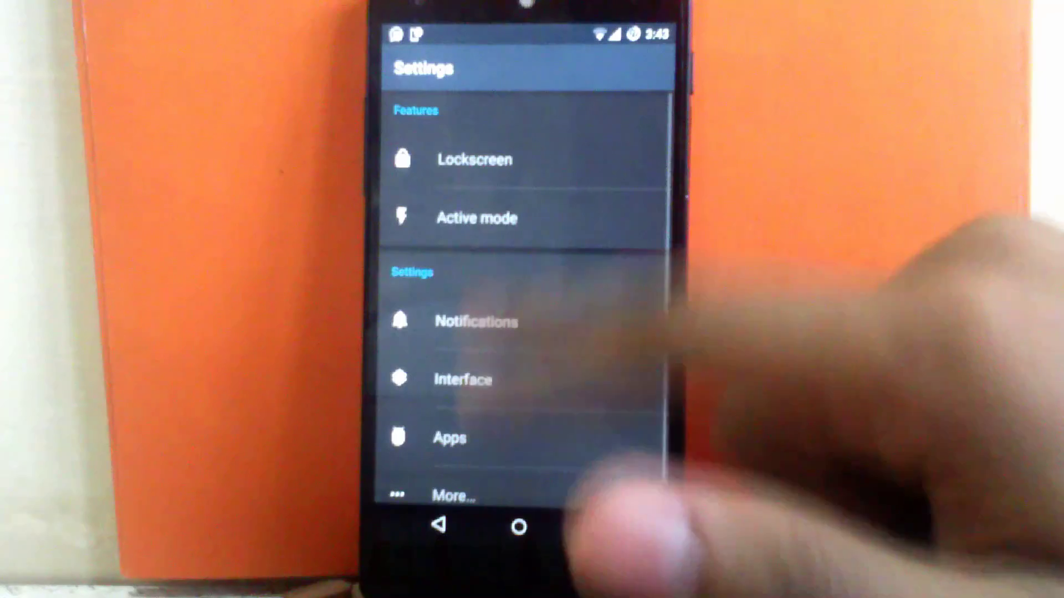
left_click(499, 218)
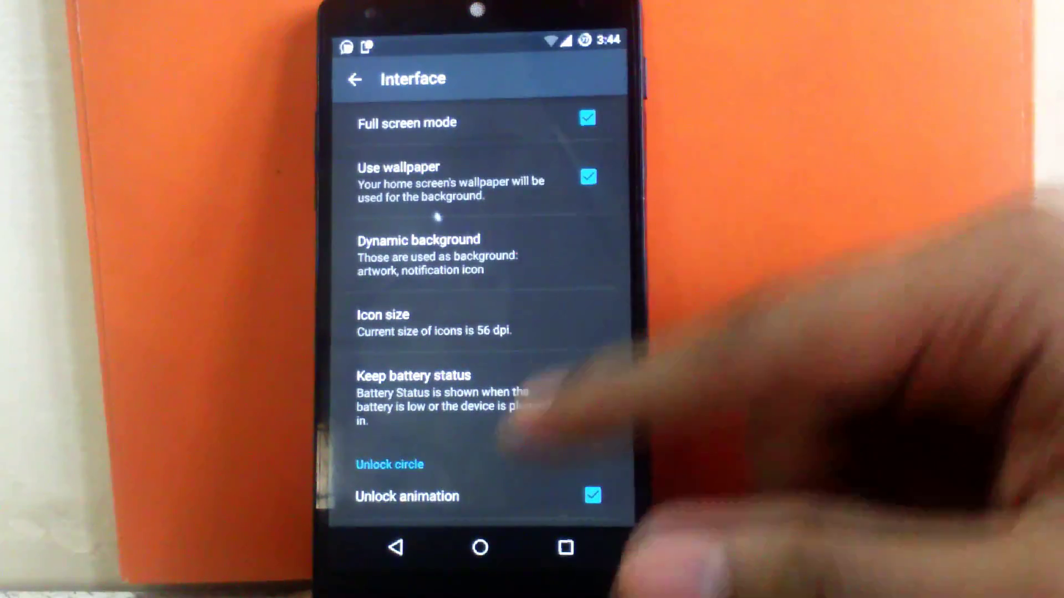
scroll(481, 316, "down", 2)
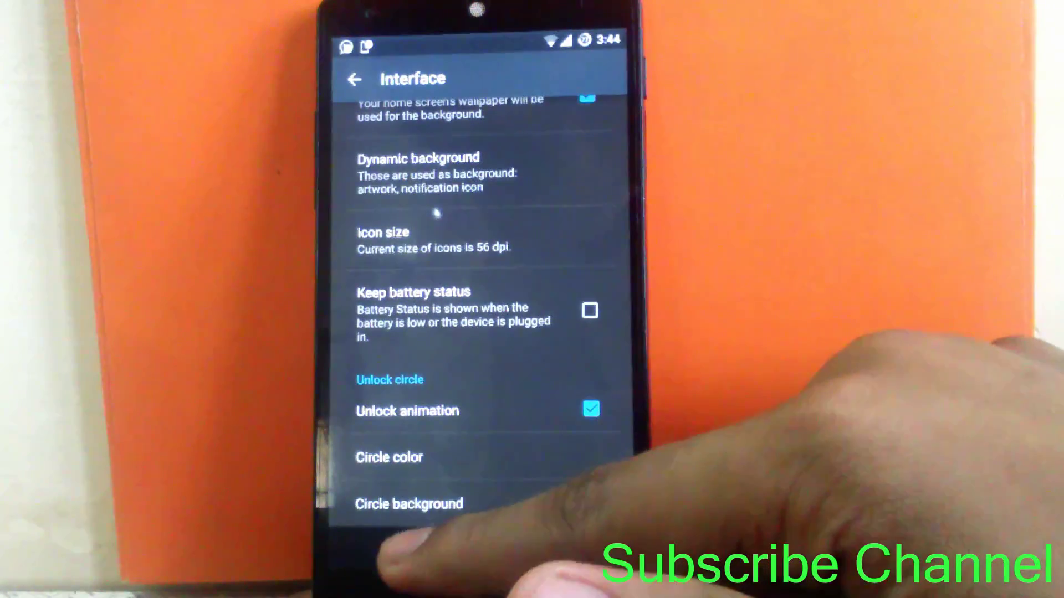
- Review the installed-apps list under Apps, then go to the More... settings page
left_click(395, 548)
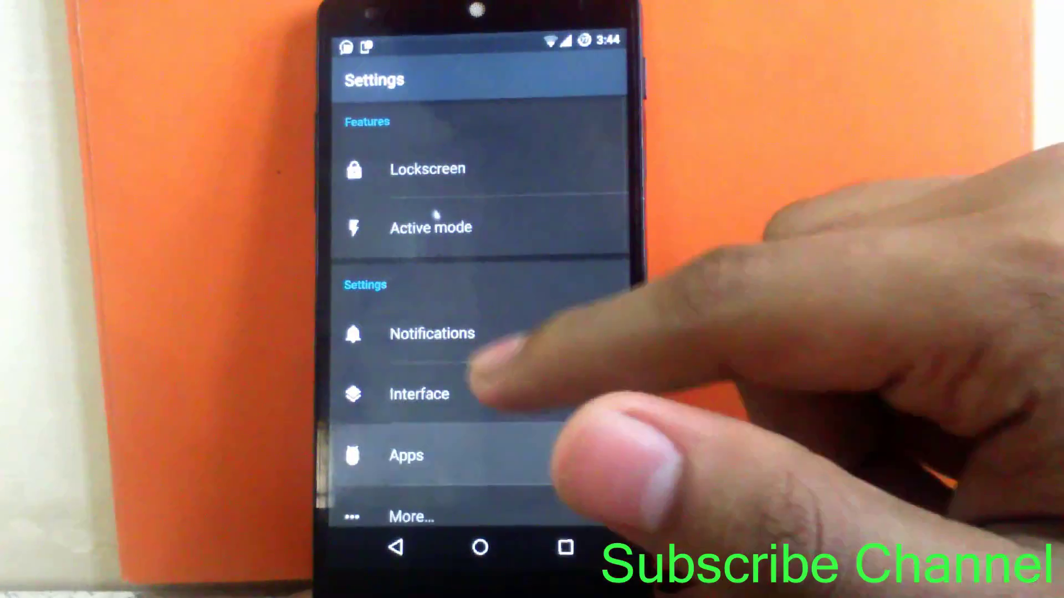
left_click(405, 457)
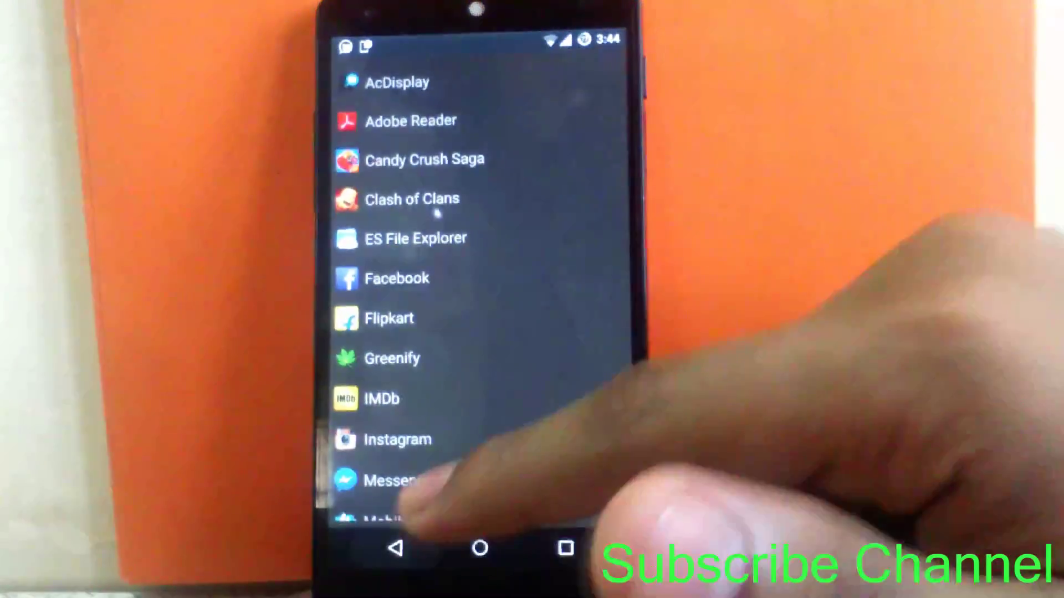
left_click(395, 547)
left_click(411, 517)
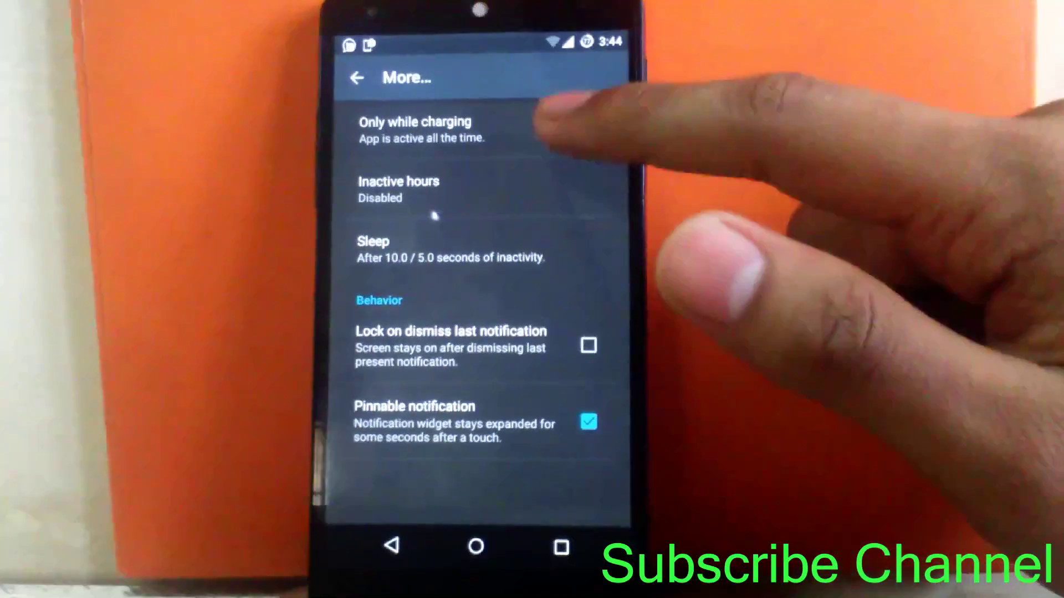
left_click(435, 212)
left_click(395, 546)
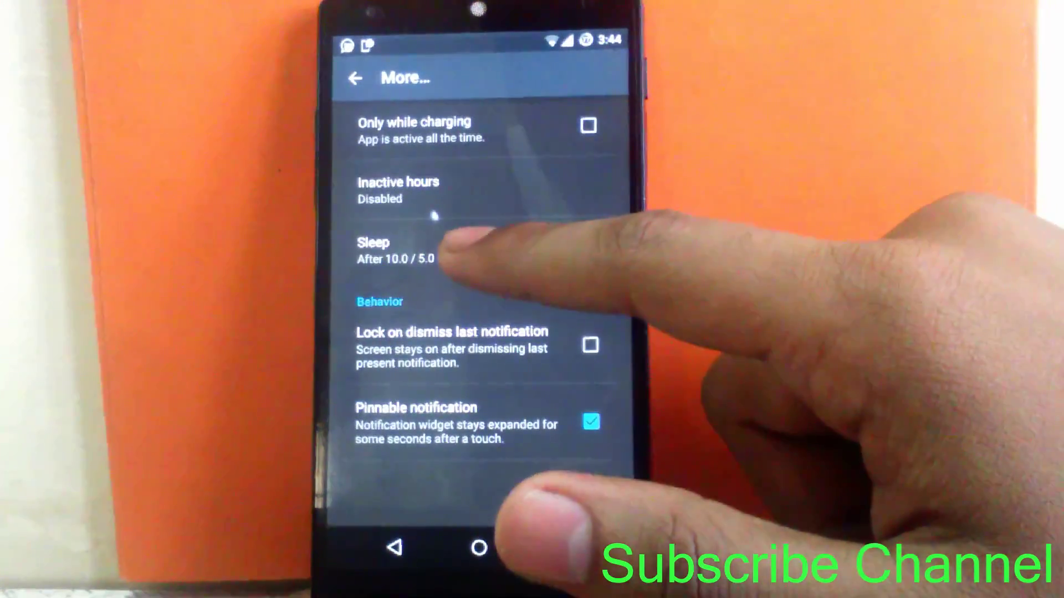
left_click(466, 249)
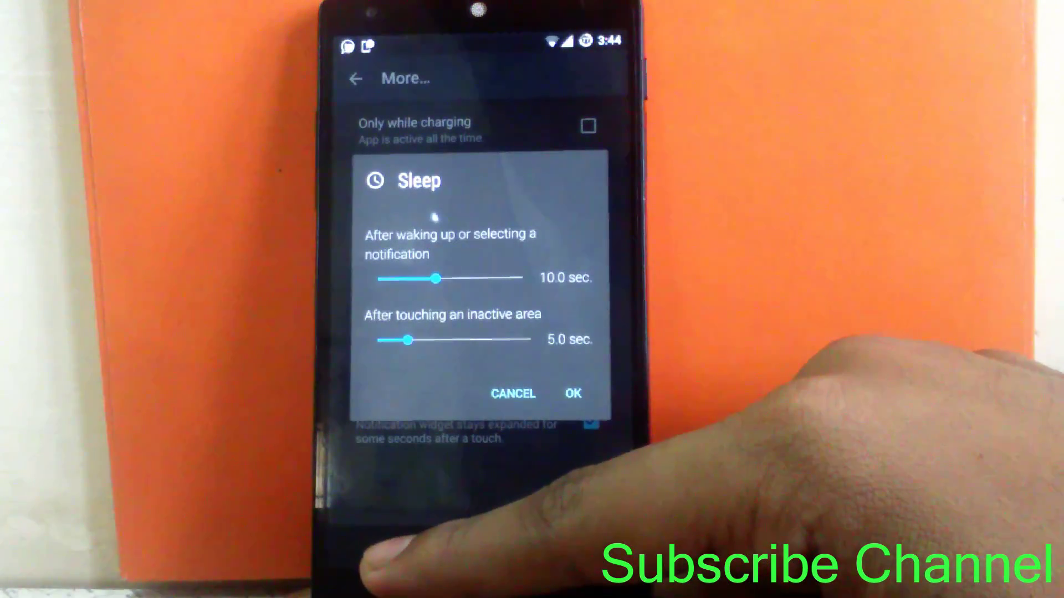
left_click(394, 549)
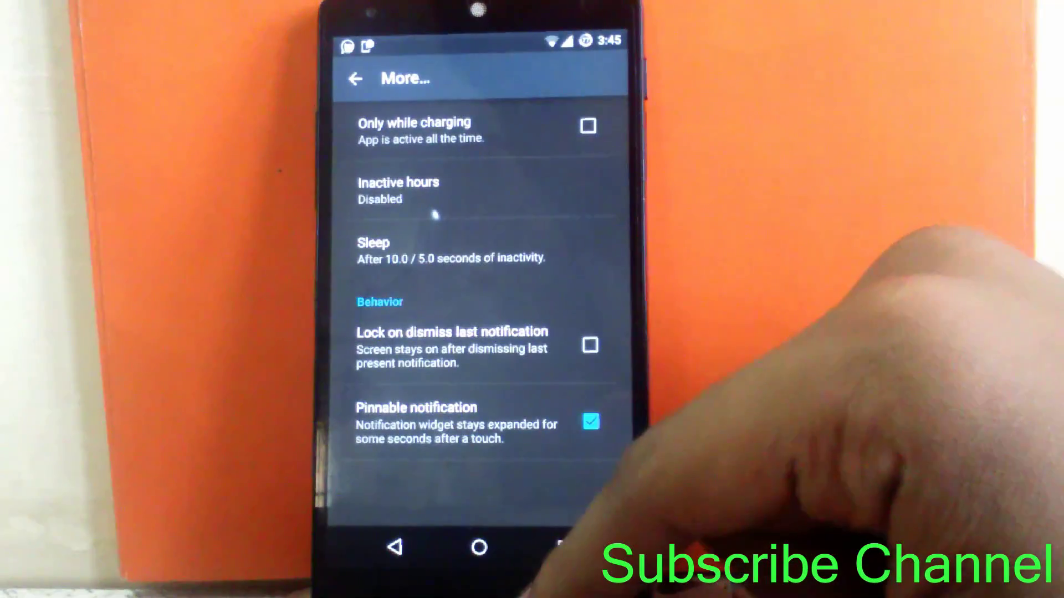
- Leave the More... page, keeping sleep at 10.0 / 5.0 seconds, back to Settings
left_click(394, 548)
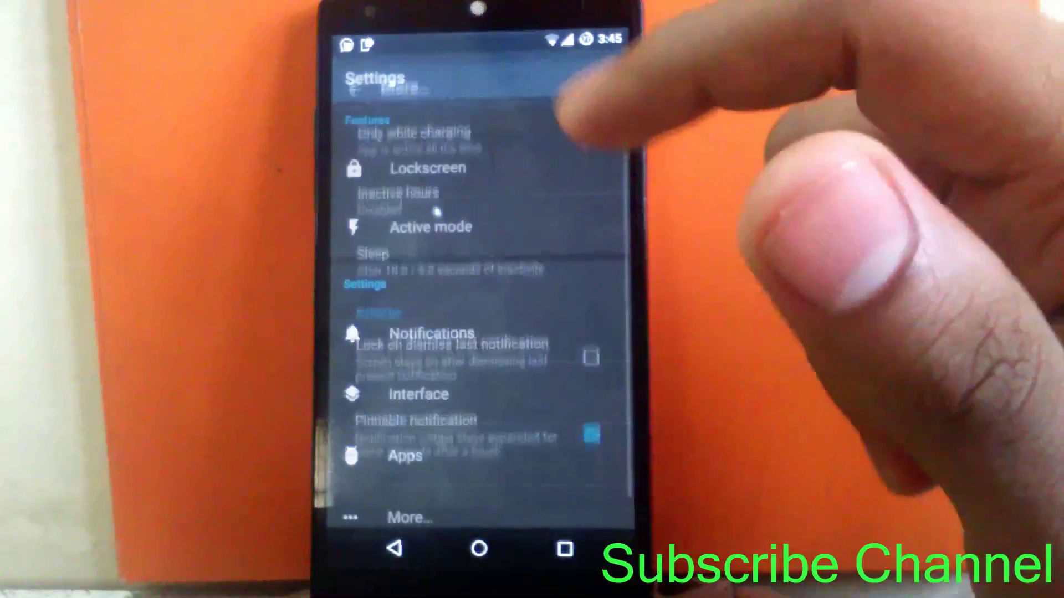